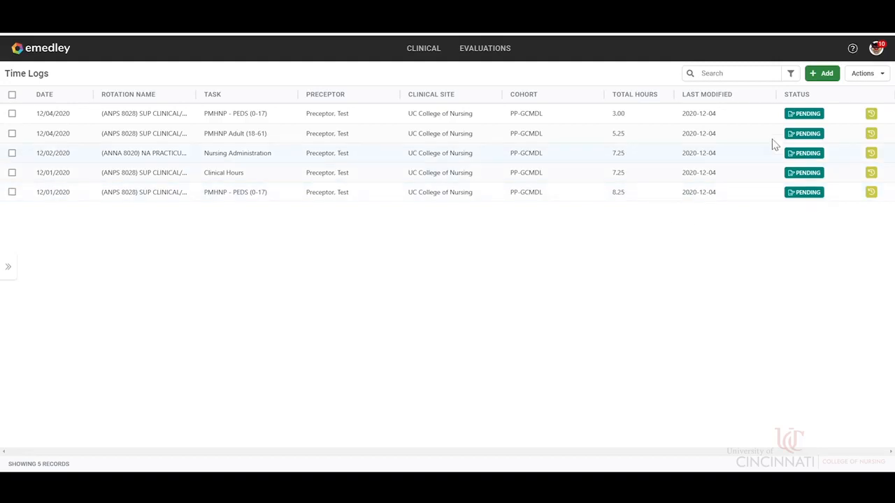
Step: Start a new time log and set its date to 11/26/2020
{"action": "left_click", "coordinate": [820, 76]}
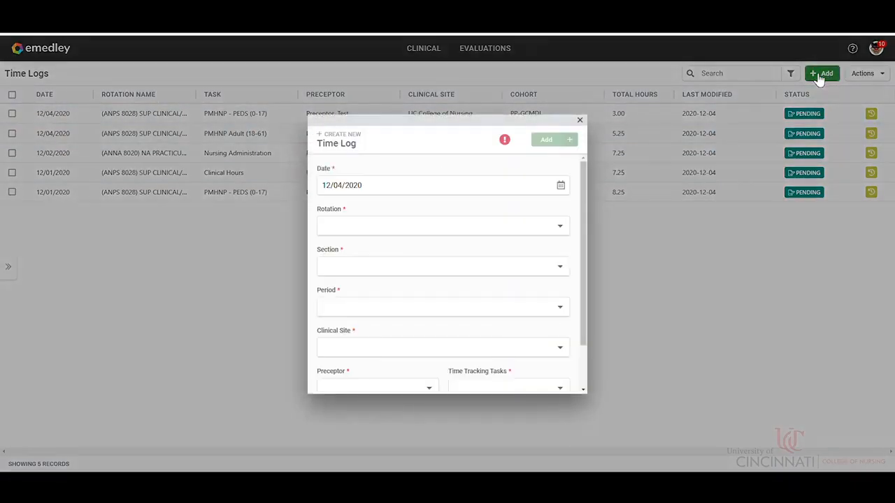
{"action": "left_click", "coordinate": [384, 187]}
{"action": "left_click", "coordinate": [561, 186]}
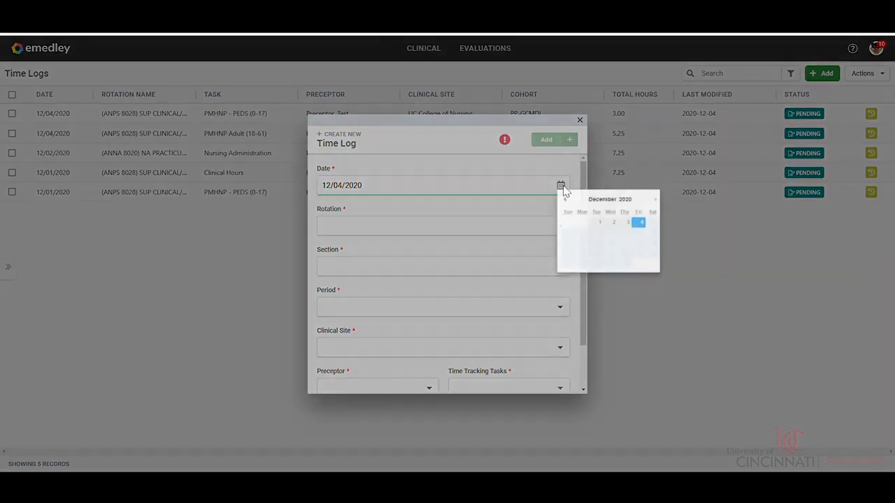
{"action": "left_click", "coordinate": [567, 202]}
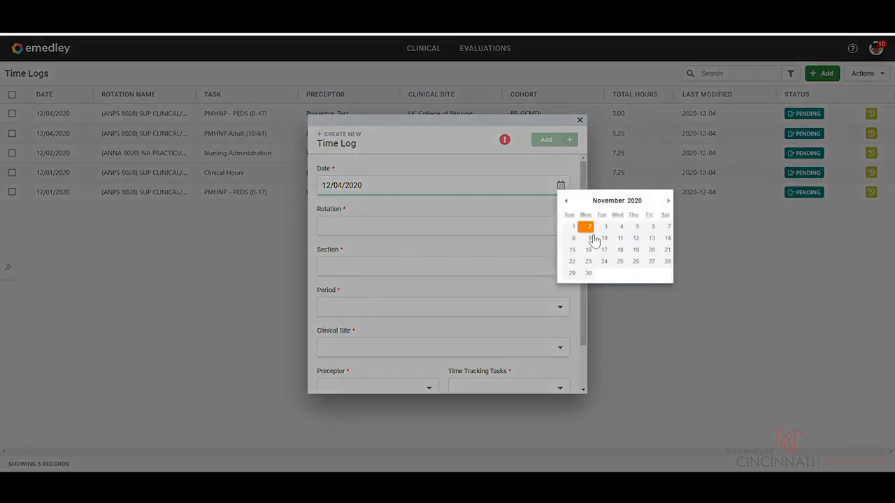
{"action": "left_click", "coordinate": [632, 264]}
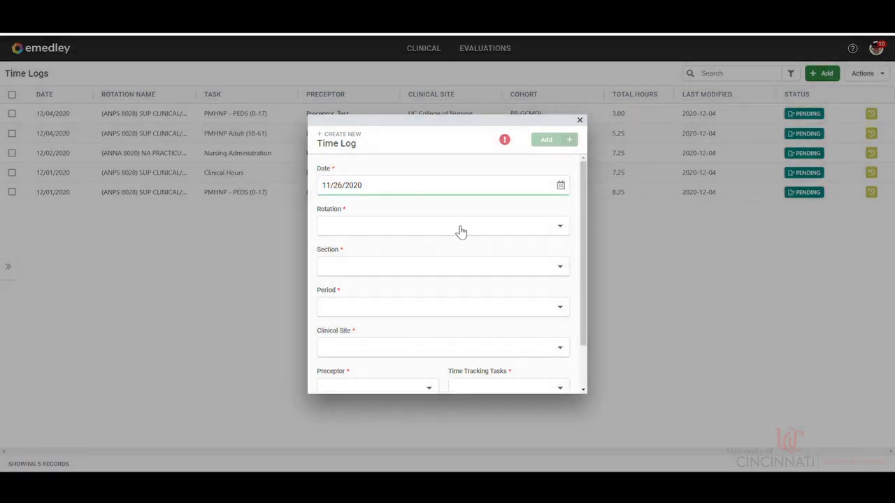
Step: Search the rotations for "80" and choose (ANNP 8070) FNP PRACTICUM I for the time log
{"action": "left_click", "coordinate": [457, 228]}
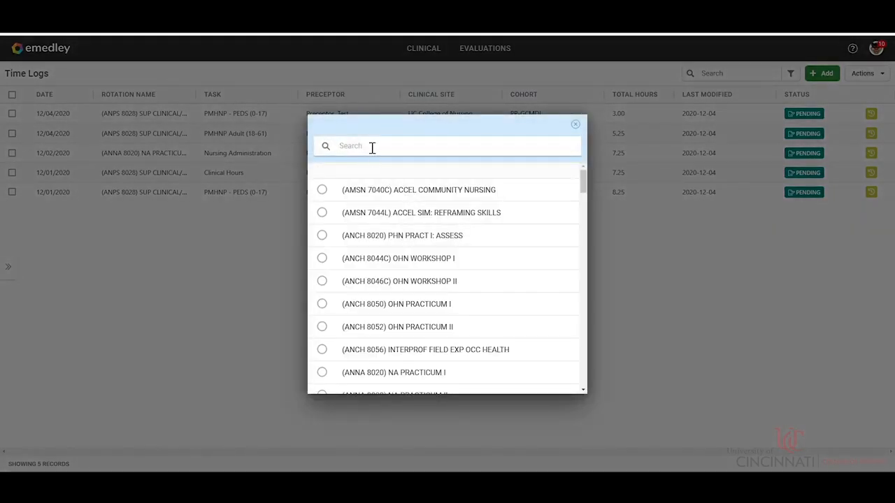
{"action": "type", "text": "8070"}
{"action": "left_click", "coordinate": [391, 200]}
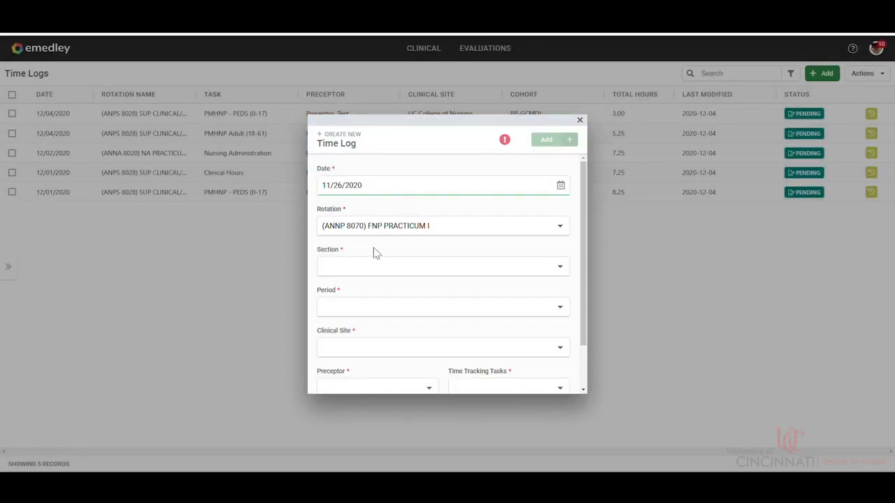
Step: Set the section to the scheduled ANPS 8028 SUP CLINICAL/LIFE I and the period to 21SS.1 Spring Semester 2020-21 Full Session (2211.1)
{"action": "left_click", "coordinate": [376, 265]}
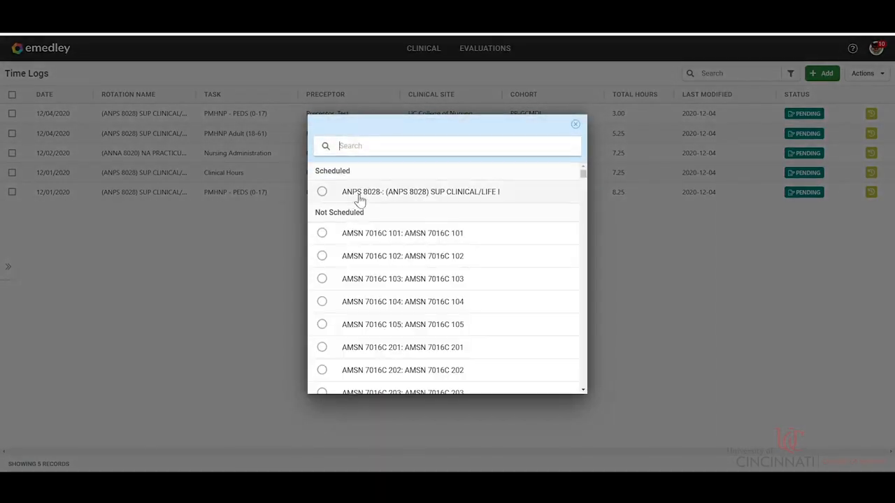
{"action": "left_click", "coordinate": [359, 198]}
{"action": "left_click", "coordinate": [414, 312]}
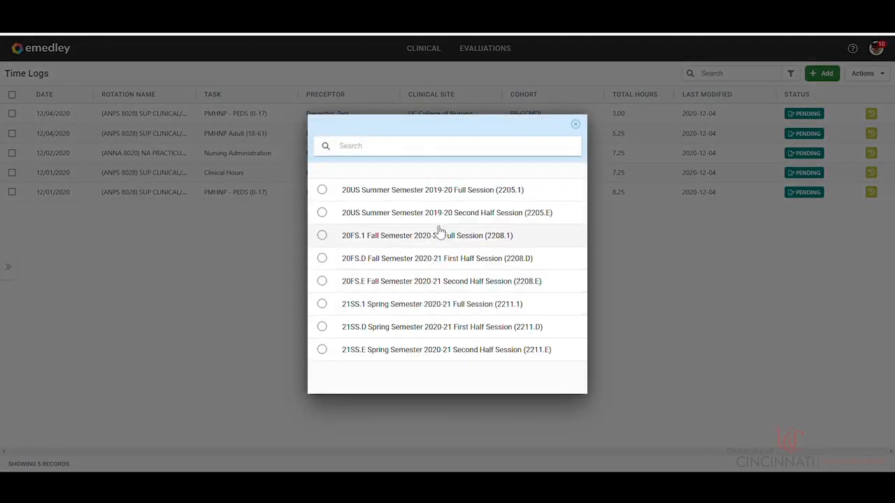
{"action": "left_click", "coordinate": [405, 315]}
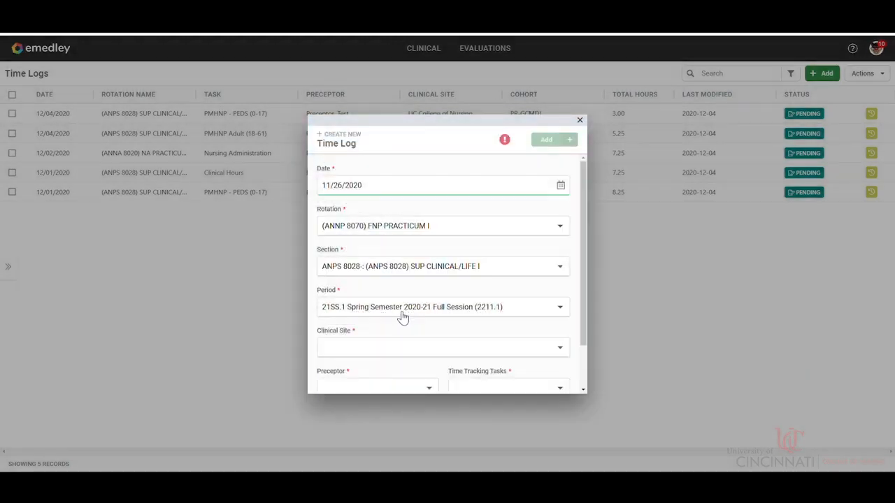
Step: Set the clinical site to UC College of Nursing and choose the scheduled test preceptor
{"action": "left_click", "coordinate": [382, 347]}
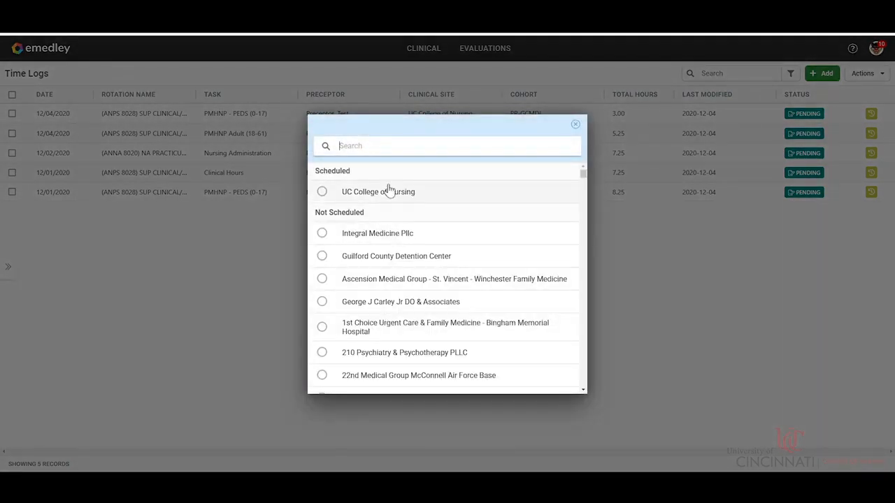
{"action": "left_click", "coordinate": [386, 202]}
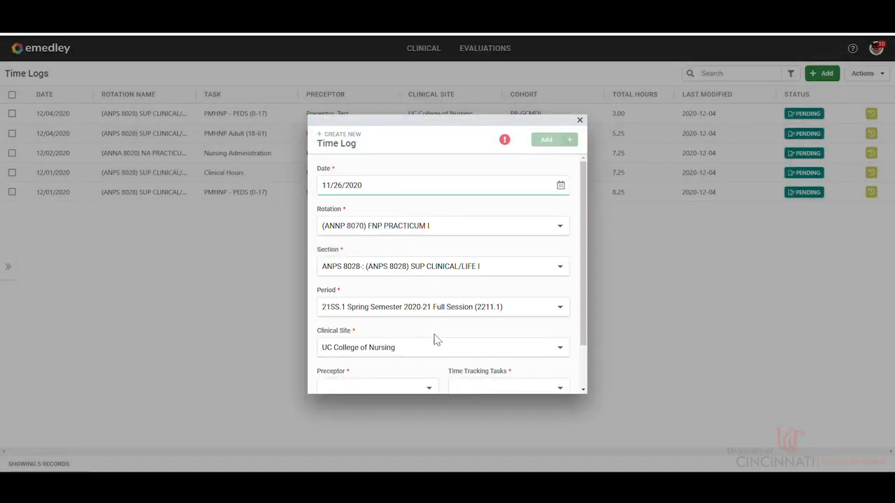
{"action": "scroll", "coordinate": [427, 334], "scroll_direction": "down", "scroll_amount": 1}
{"action": "left_click", "coordinate": [398, 343]}
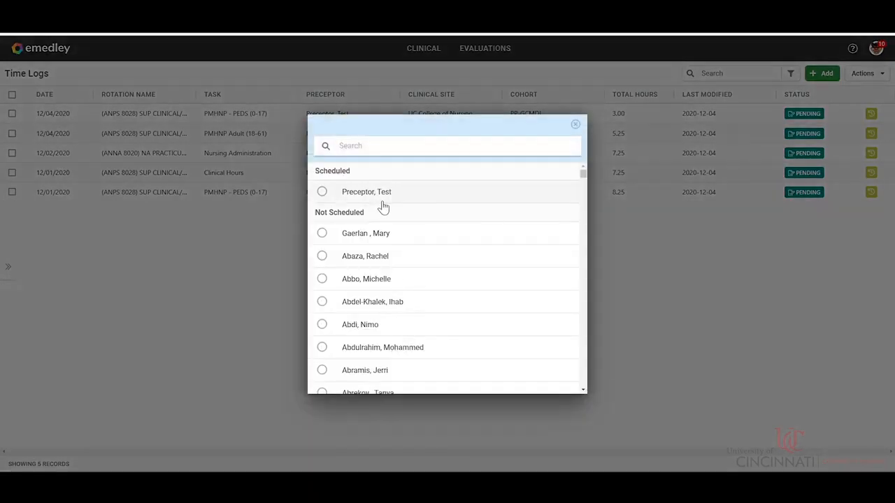
{"action": "left_click", "coordinate": [376, 192]}
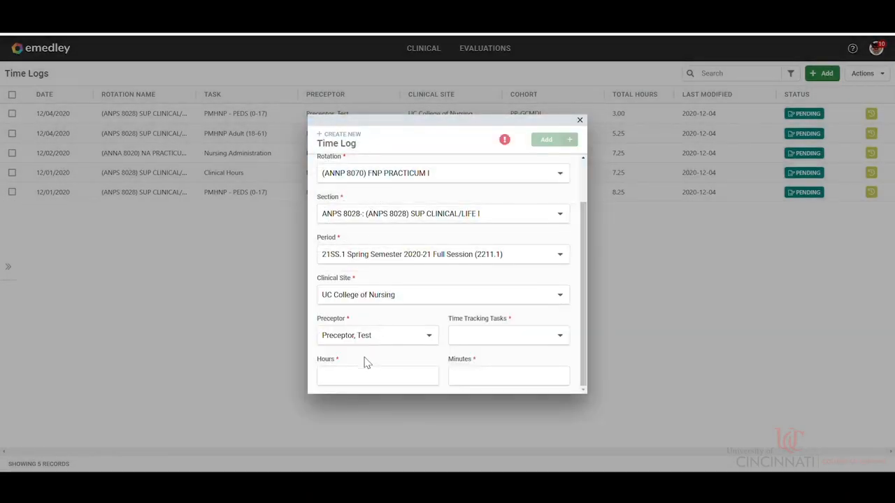
Step: Search the preceptor choices for "abr", clear the search and close the list without choosing another preceptor
{"action": "left_click", "coordinate": [384, 346]}
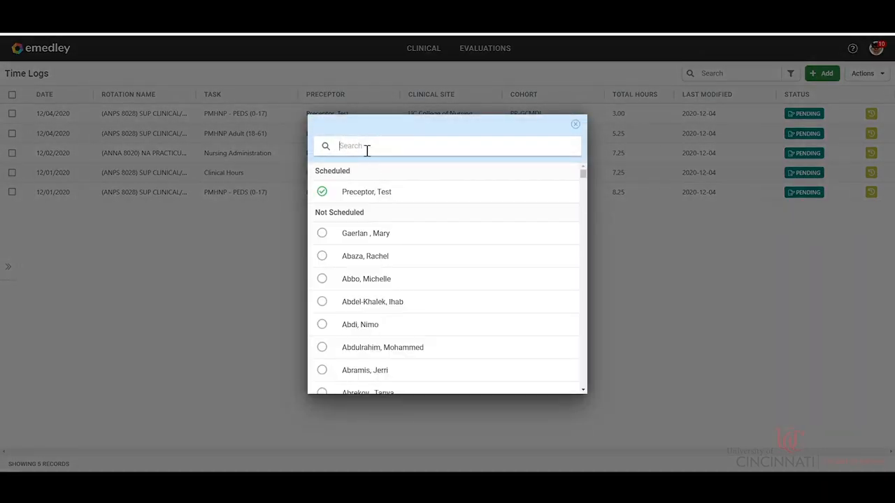
{"action": "type", "text": "abr"}
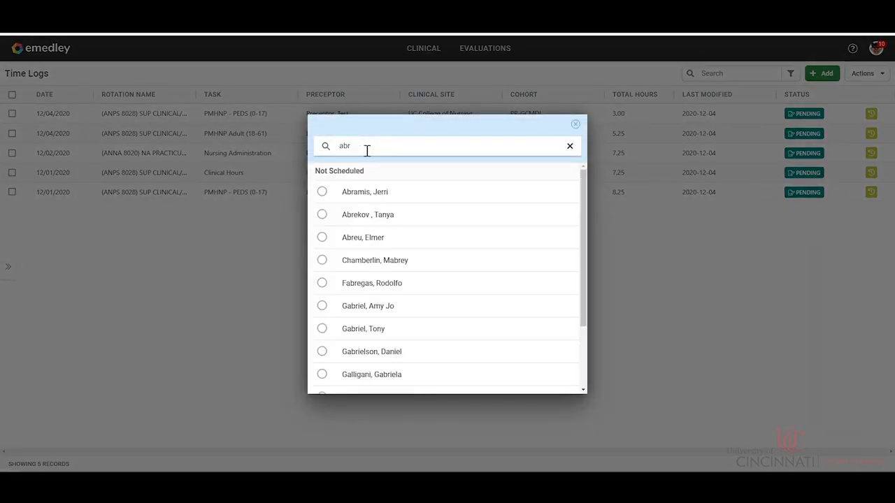
{"action": "left_click", "coordinate": [570, 147]}
{"action": "left_click", "coordinate": [575, 125]}
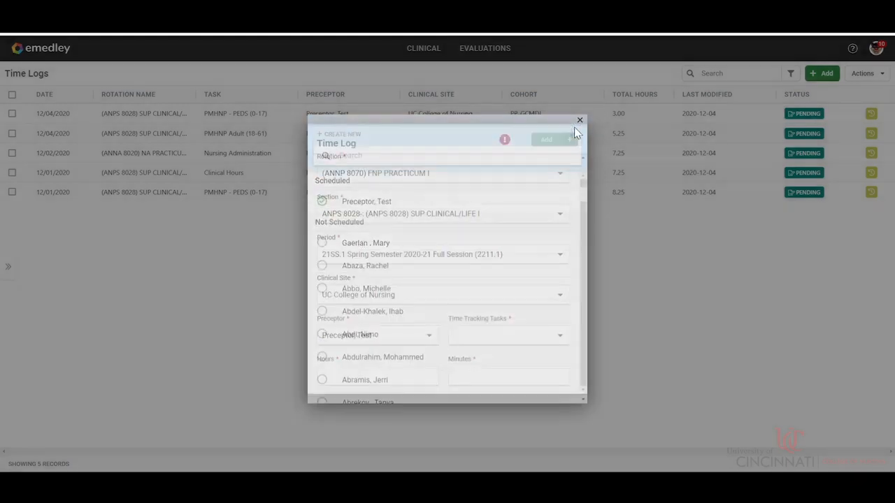
Step: Review the available time tracking tasks and choose Pediatric Primary Care for the time log
{"action": "left_click", "coordinate": [468, 336]}
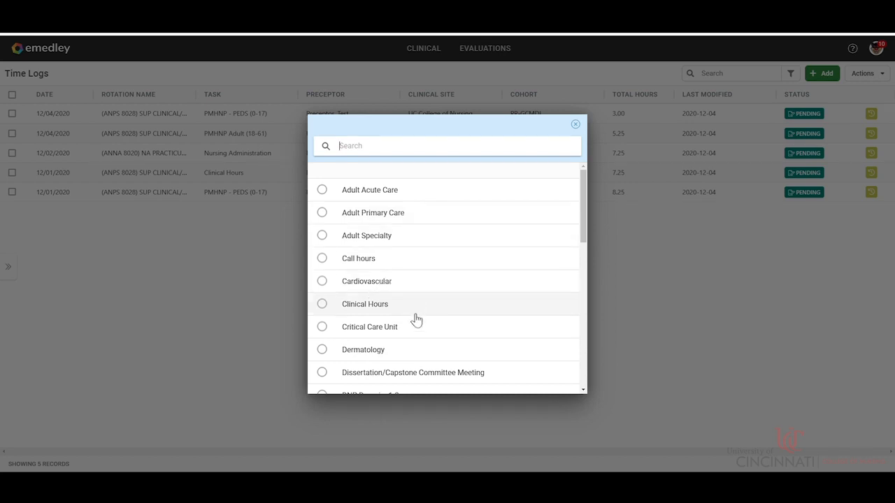
{"action": "scroll", "coordinate": [416, 319], "scroll_direction": "down", "scroll_amount": 1}
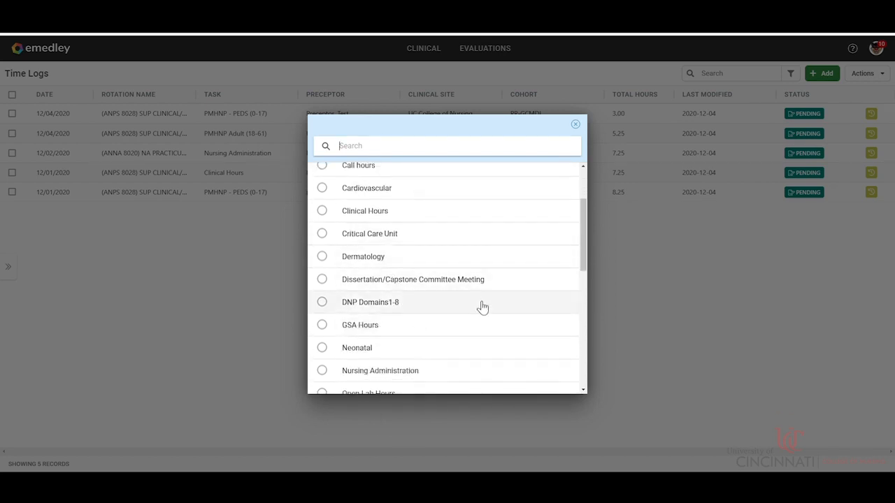
{"action": "scroll", "coordinate": [482, 306], "scroll_direction": "down", "scroll_amount": 1}
{"action": "scroll", "coordinate": [482, 308], "scroll_direction": "down", "scroll_amount": 2}
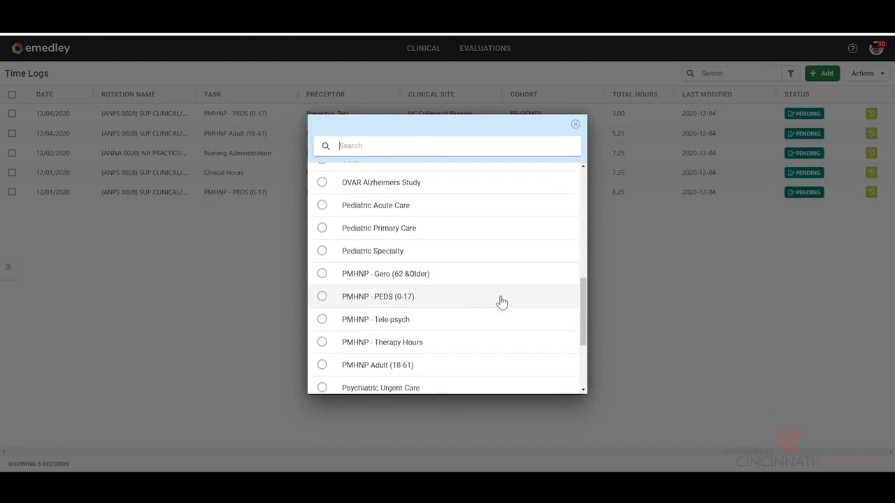
{"action": "scroll", "coordinate": [485, 299], "scroll_direction": "down", "scroll_amount": 1}
{"action": "scroll", "coordinate": [484, 298], "scroll_direction": "down", "scroll_amount": 2}
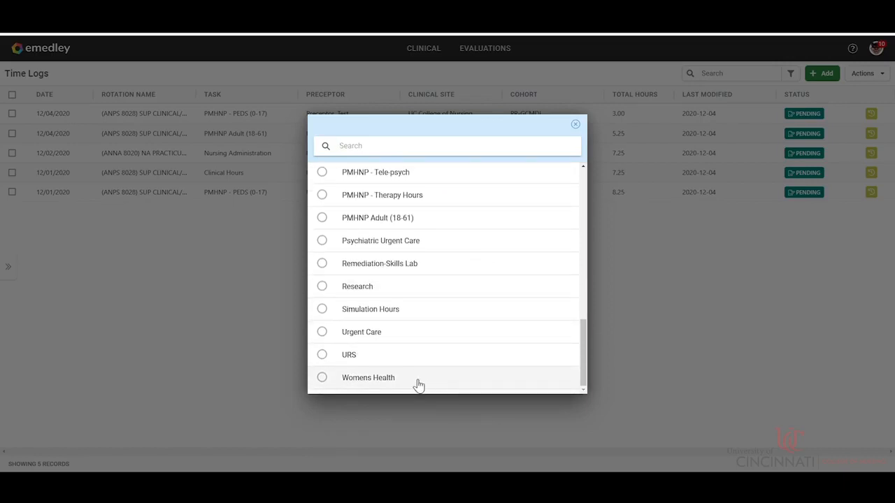
{"action": "scroll", "coordinate": [421, 374], "scroll_direction": "up", "scroll_amount": 4}
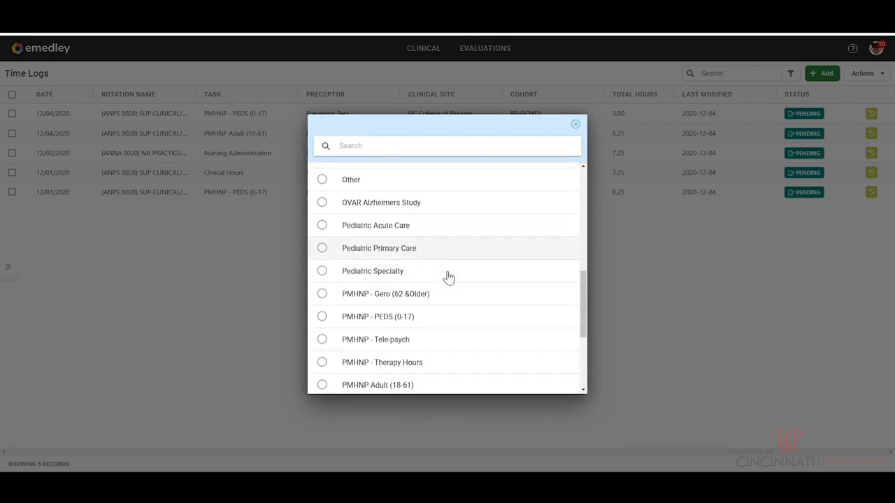
{"action": "scroll", "coordinate": [448, 277], "scroll_direction": "down", "scroll_amount": 4}
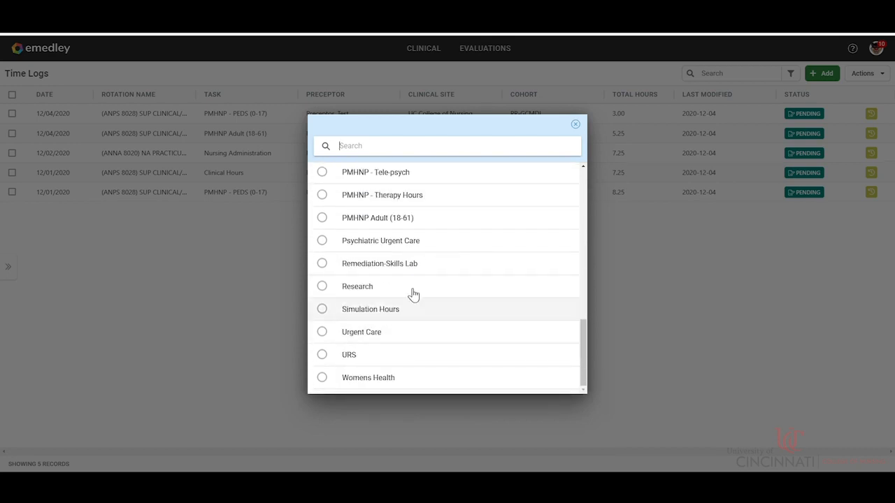
{"action": "scroll", "coordinate": [448, 269], "scroll_direction": "up", "scroll_amount": 2}
{"action": "scroll", "coordinate": [448, 269], "scroll_direction": "up", "scroll_amount": 3}
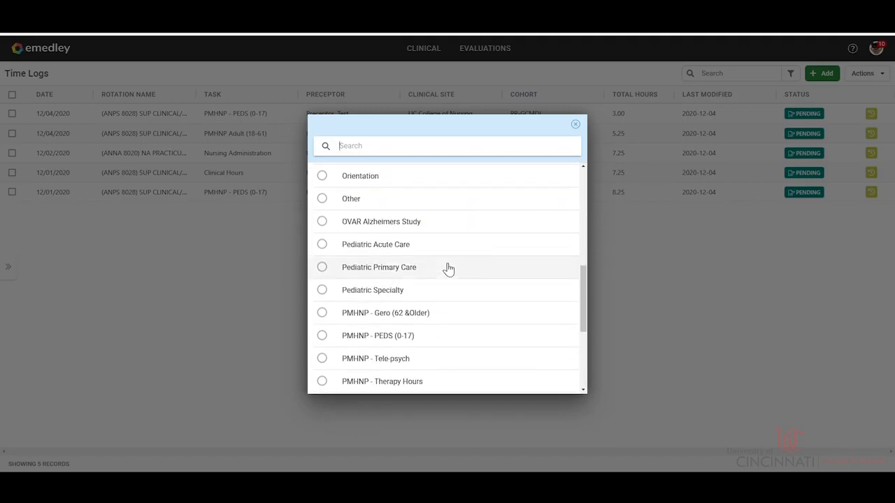
{"action": "scroll", "coordinate": [449, 276], "scroll_direction": "down", "scroll_amount": 4}
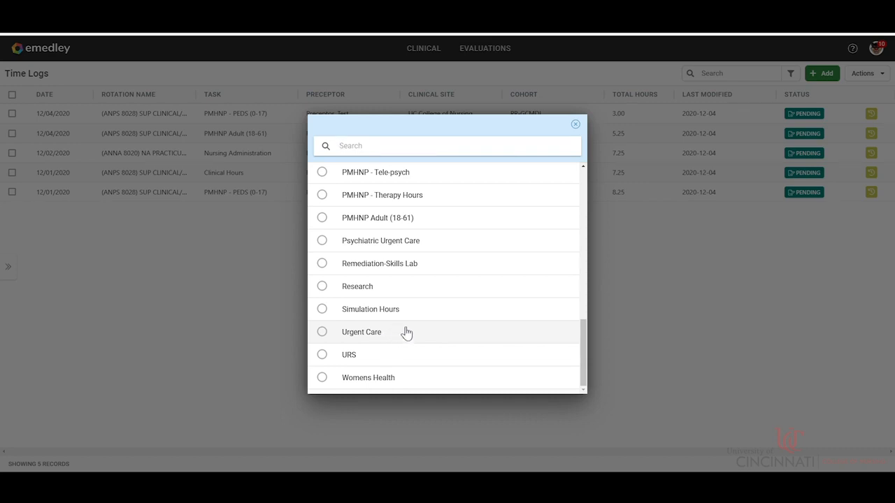
{"action": "scroll", "coordinate": [448, 310], "scroll_direction": "up", "scroll_amount": 2}
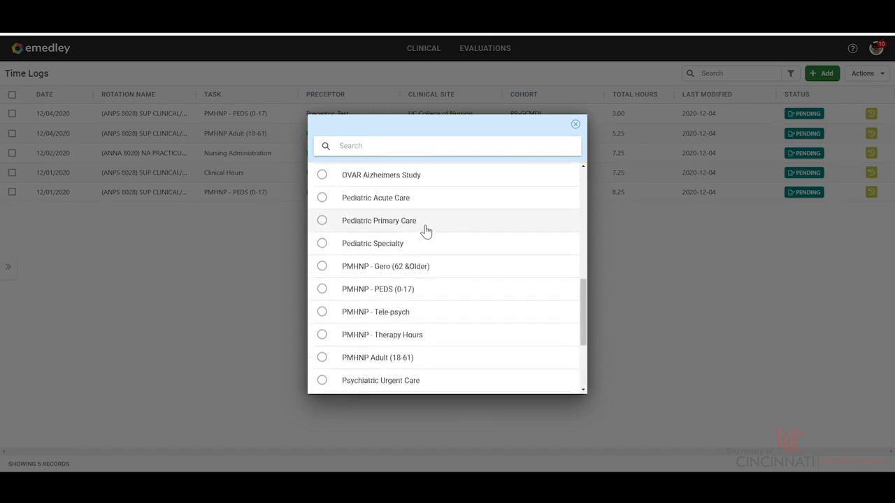
{"action": "left_click", "coordinate": [379, 221]}
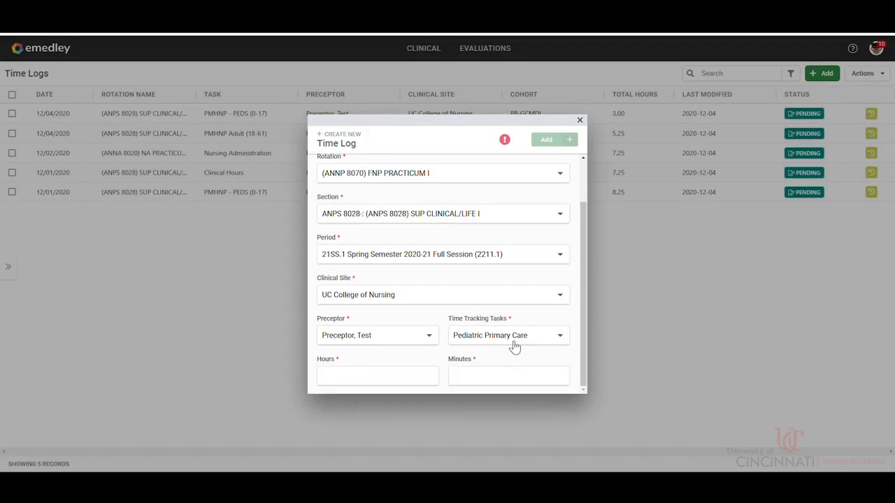
Step: Enter 4 hours and 30 minutes as the time worked and add the completed time log
{"action": "left_click", "coordinate": [364, 377]}
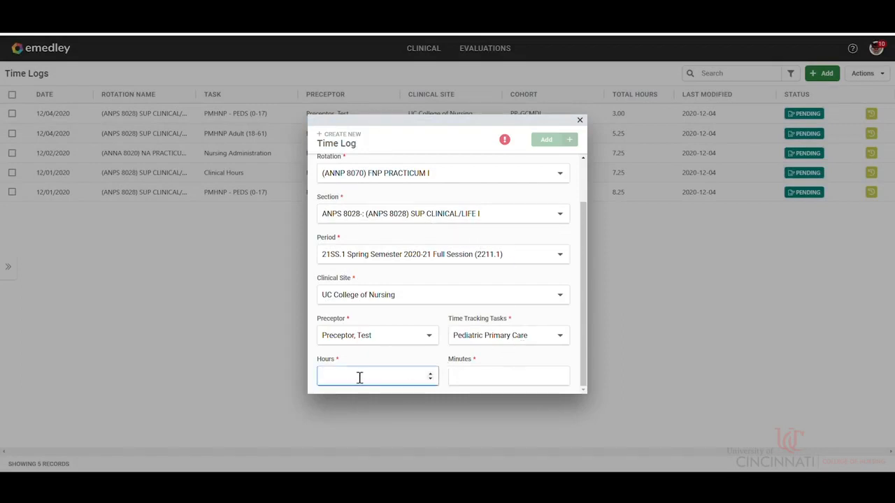
{"action": "left_click", "coordinate": [463, 383]}
{"action": "type", "text": "30"}
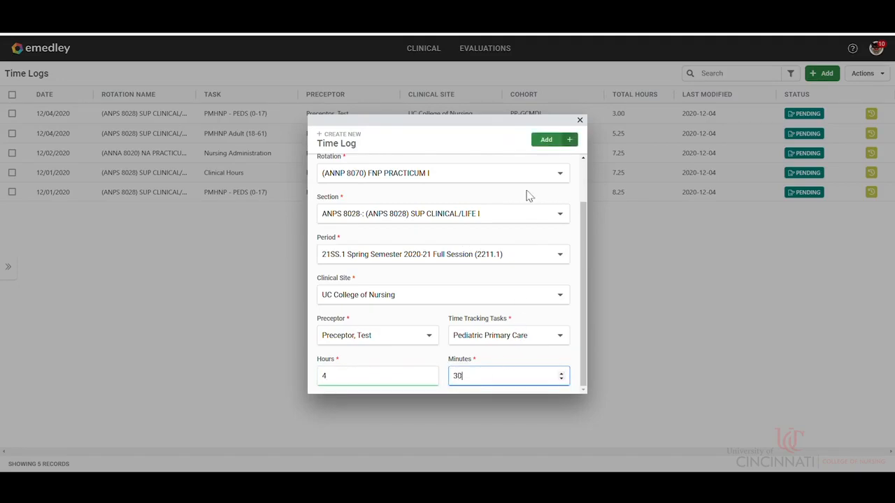
{"action": "left_click", "coordinate": [548, 140]}
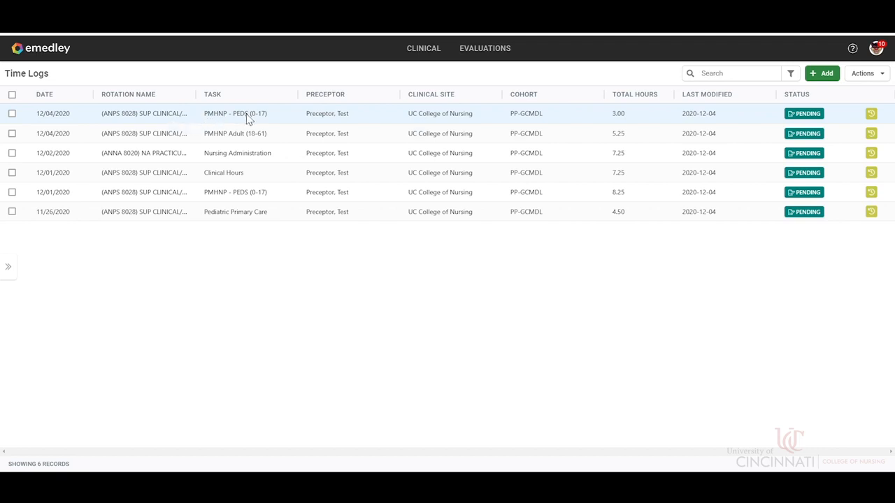
Step: Select the 11/26/2020 Pediatric Primary Care time log and clear its selection again
{"action": "left_click", "coordinate": [276, 220]}
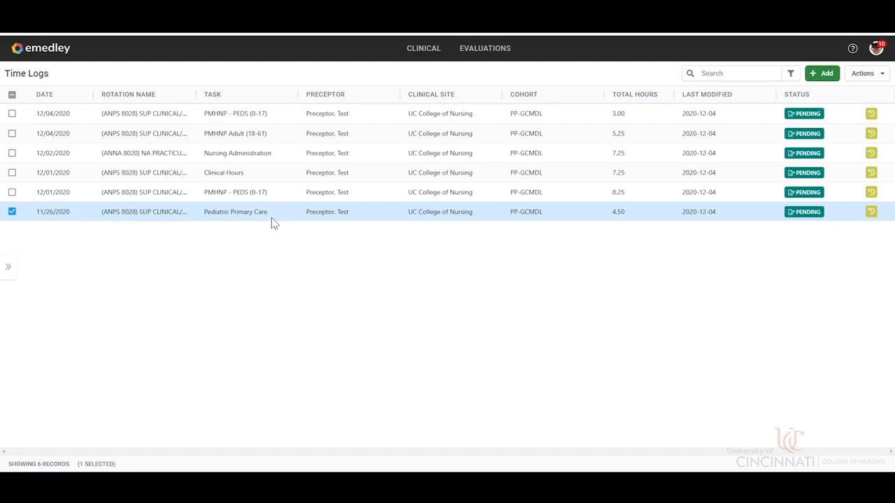
{"action": "left_click", "coordinate": [12, 212]}
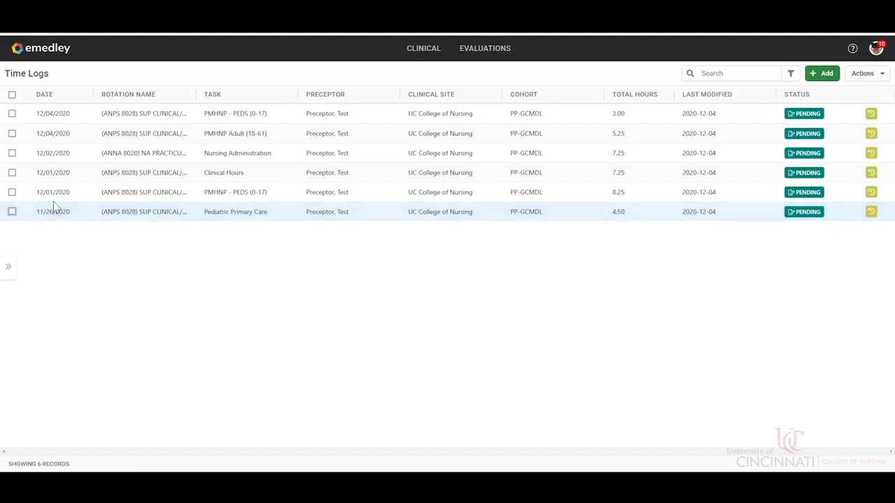
Step: Start another time log and set its date to 12/01/2020
{"action": "left_click", "coordinate": [828, 74]}
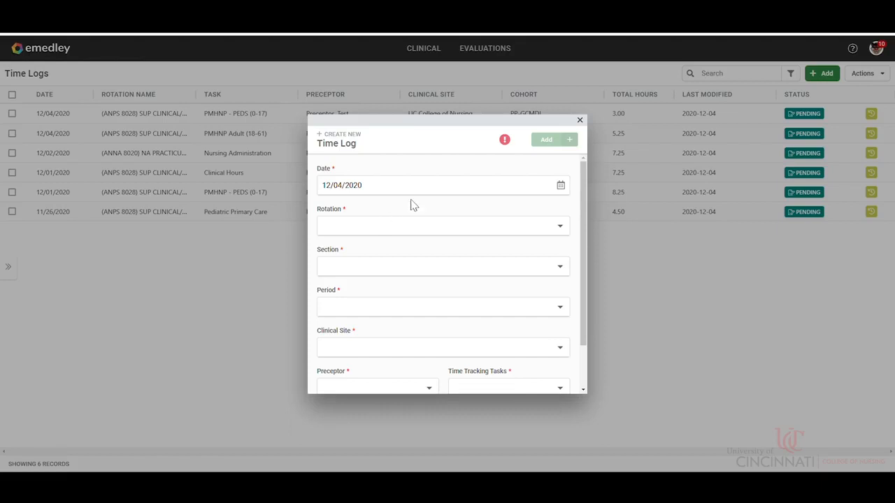
{"action": "left_click", "coordinate": [564, 188]}
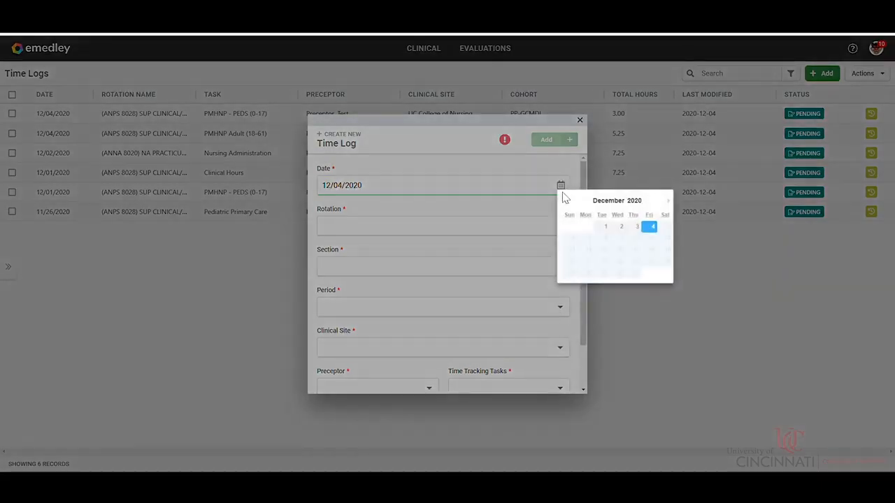
{"action": "left_click", "coordinate": [609, 228]}
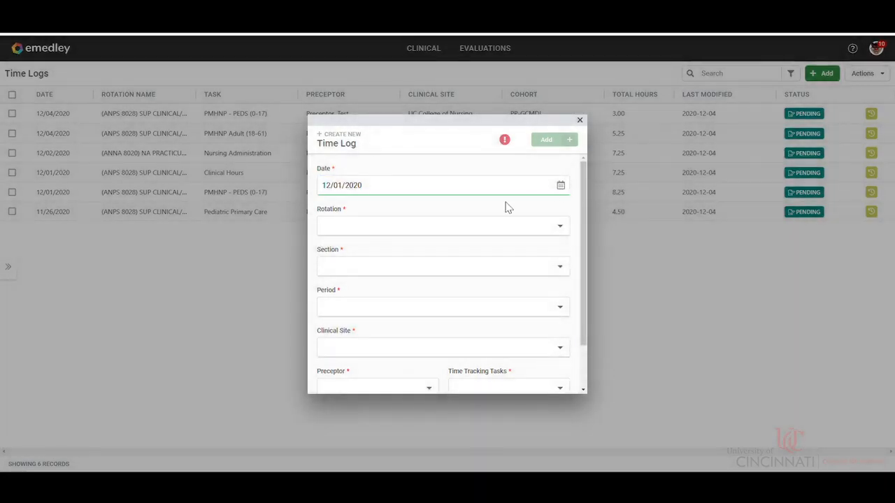
Step: Search the rotations for 8070 and assign (ANNP 8070) FNP PRACTICUM I to the new time log
{"action": "left_click", "coordinate": [349, 226]}
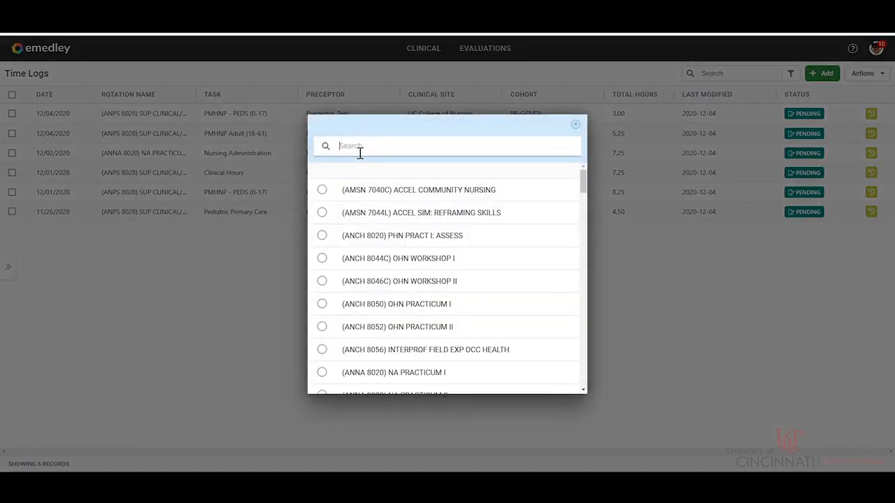
{"action": "type", "text": "80"}
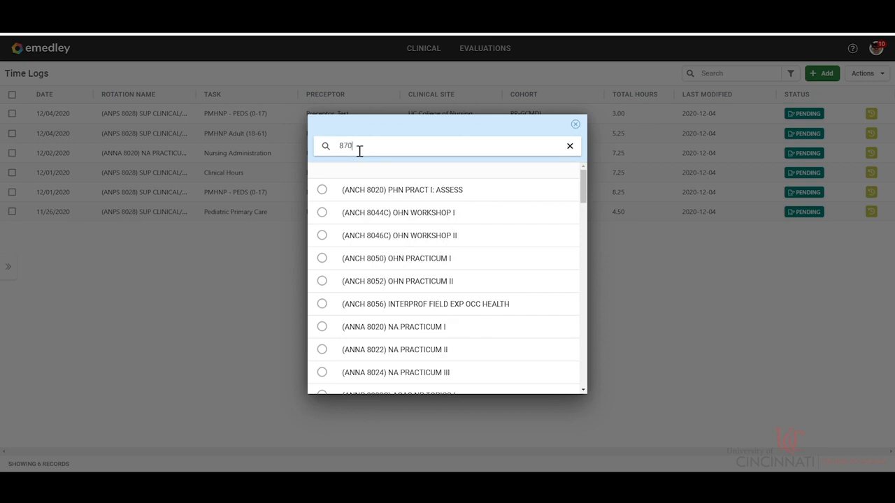
{"action": "type", "text": "7"}
{"action": "key", "text": "BackSpace"}
{"action": "type", "text": "070"}
{"action": "left_click", "coordinate": [424, 197]}
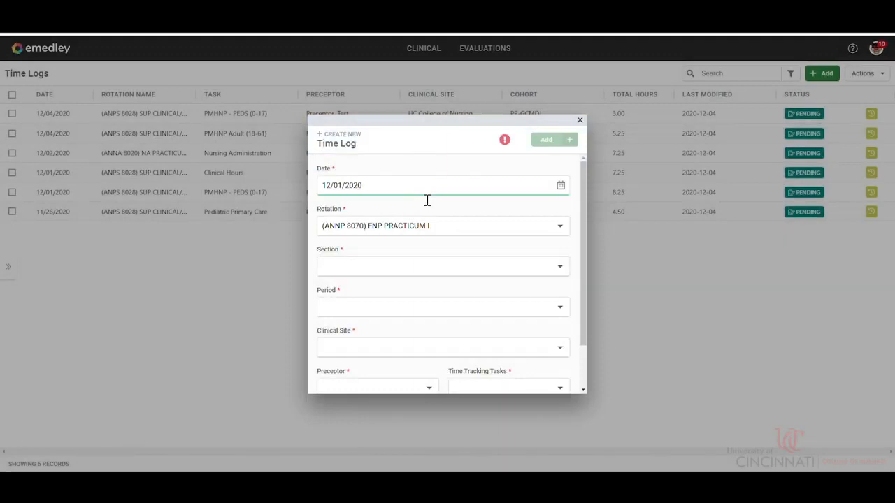
Step: Set the section to ANPS 8028 SUP CLINICAL/LIFE I and the period to 21SS.1 Spring Semester 2020-21 Full Session (2211.1)
{"action": "left_click", "coordinate": [391, 271]}
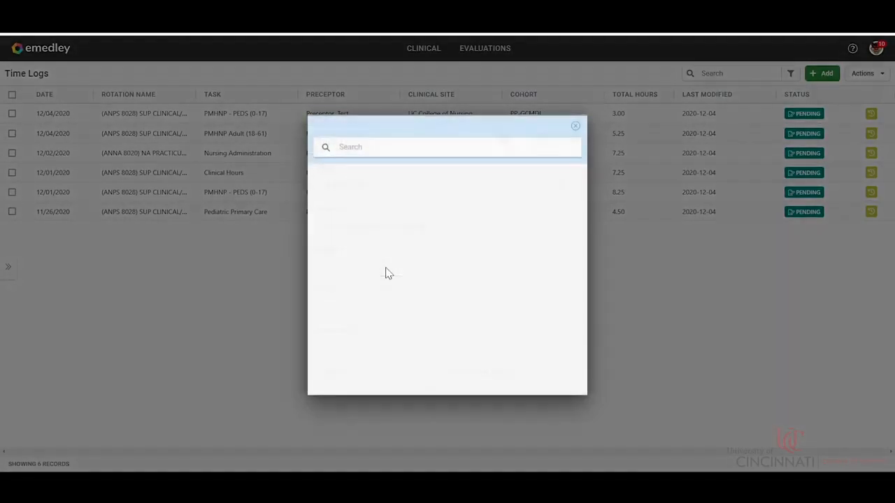
{"action": "left_click", "coordinate": [384, 199]}
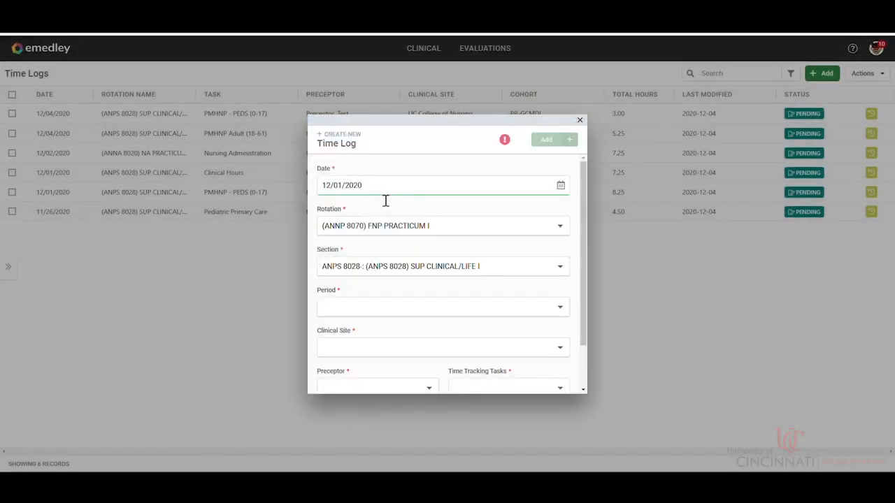
{"action": "left_click", "coordinate": [418, 312]}
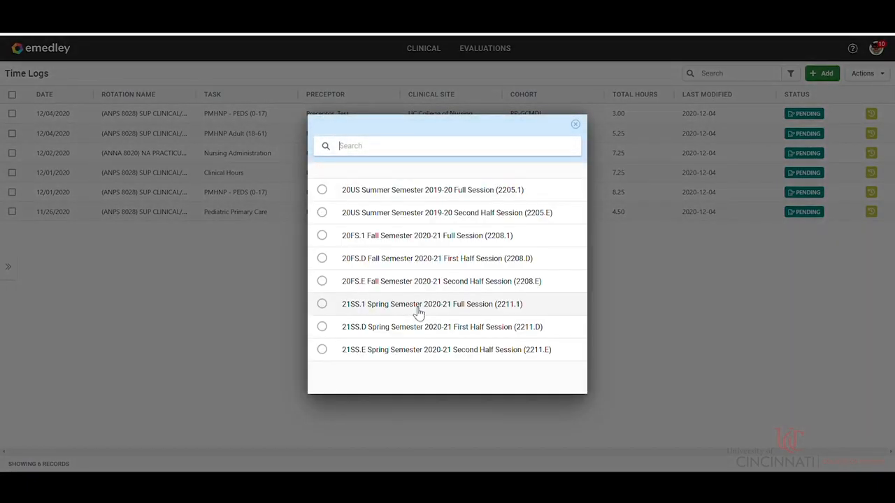
{"action": "left_click", "coordinate": [378, 312]}
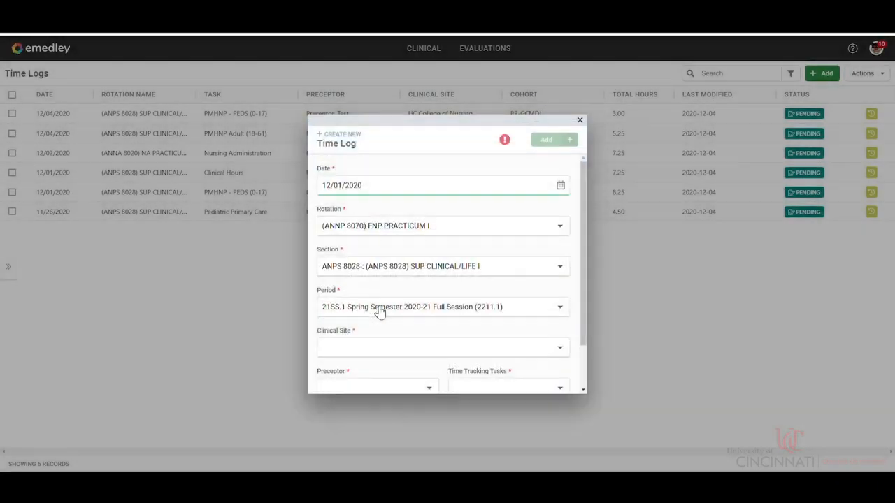
Step: Choose the scheduled UC College of Nursing as the clinical site and assign the test preceptor
{"action": "left_click", "coordinate": [364, 348]}
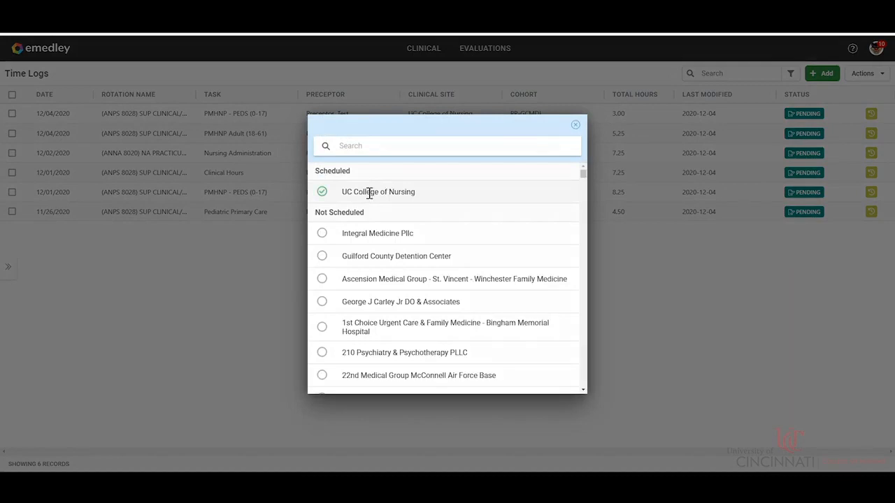
{"action": "left_click", "coordinate": [370, 193]}
{"action": "scroll", "coordinate": [428, 326], "scroll_direction": "down", "scroll_amount": 1}
{"action": "left_click", "coordinate": [413, 340]}
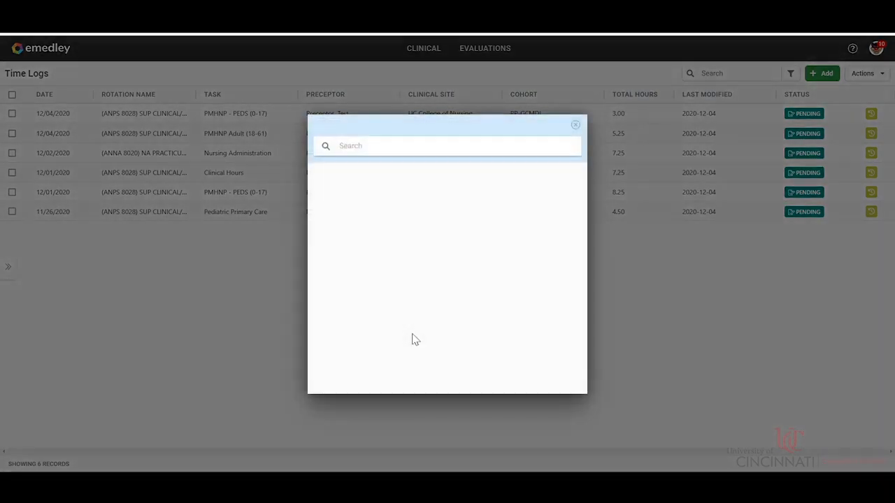
{"action": "left_click", "coordinate": [364, 191]}
Step: Record 6 hours and 0 minutes of Adult Primary Care and add the completed time log
{"action": "left_click", "coordinate": [482, 343]}
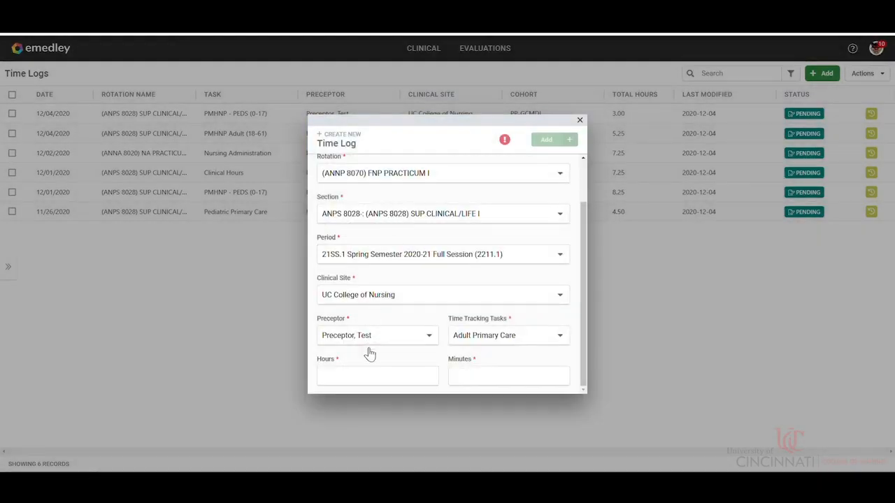
{"action": "left_click", "coordinate": [347, 387]}
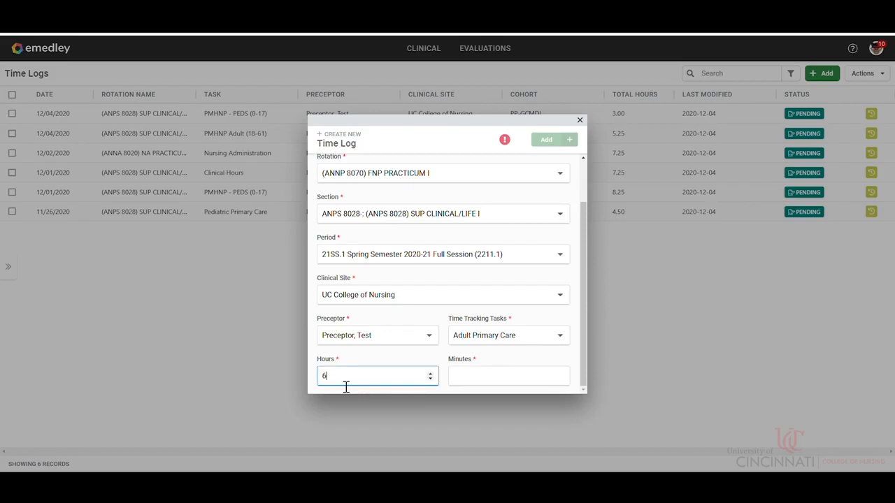
{"action": "left_click", "coordinate": [486, 385]}
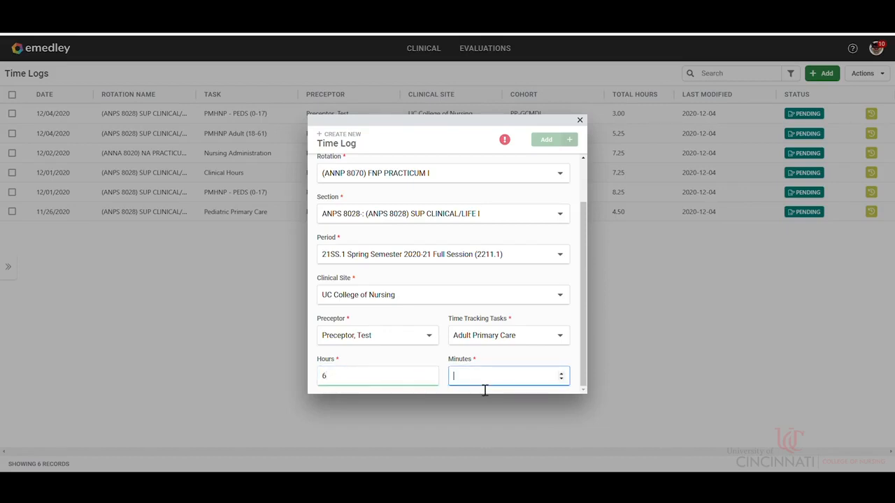
{"action": "type", "text": "0"}
{"action": "left_click", "coordinate": [549, 140]}
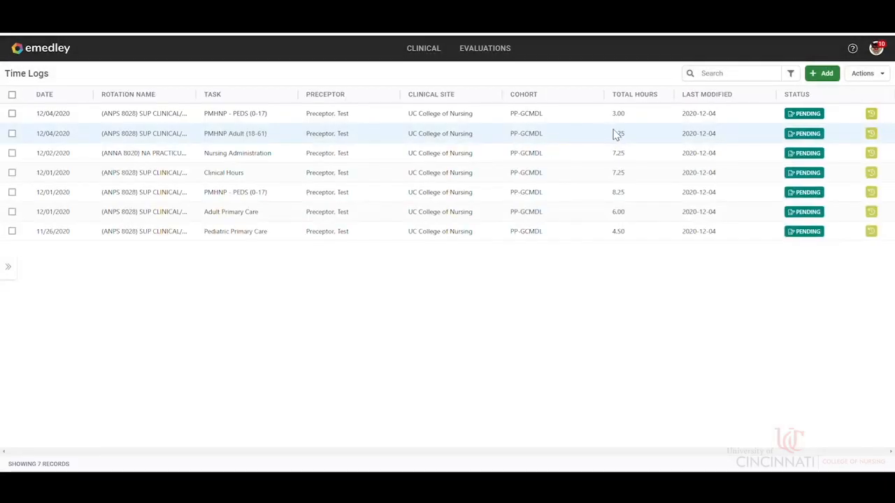
Step: Start another time log with rotation (ANNP 8070) FNP PRACTICUM I and the date 12/01/2020
{"action": "left_click", "coordinate": [824, 74]}
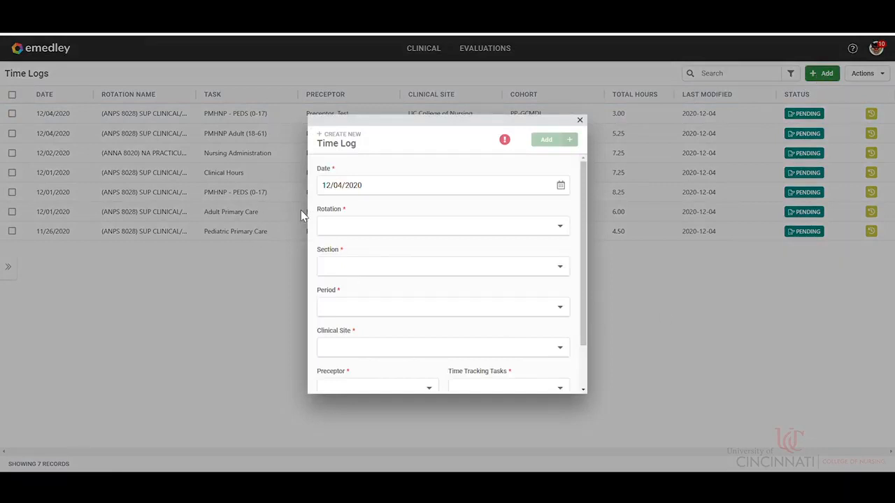
{"action": "left_click", "coordinate": [382, 233]}
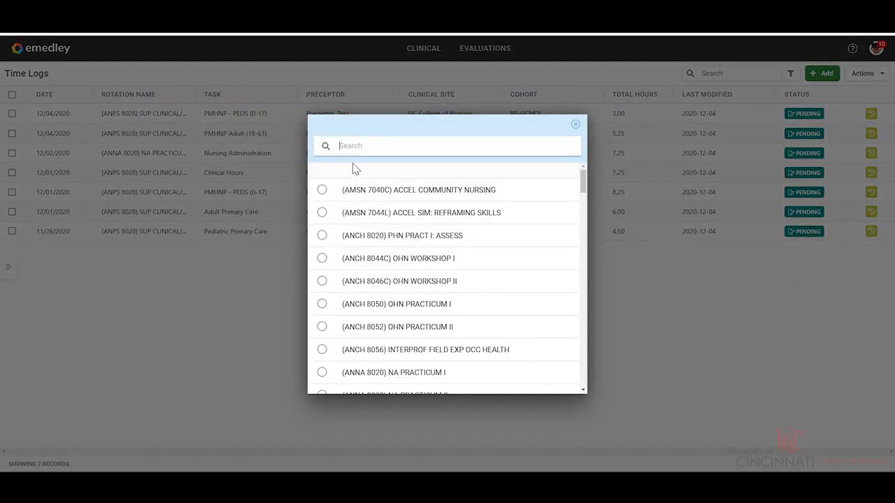
{"action": "left_click", "coordinate": [387, 140]}
{"action": "type", "text": "8070"}
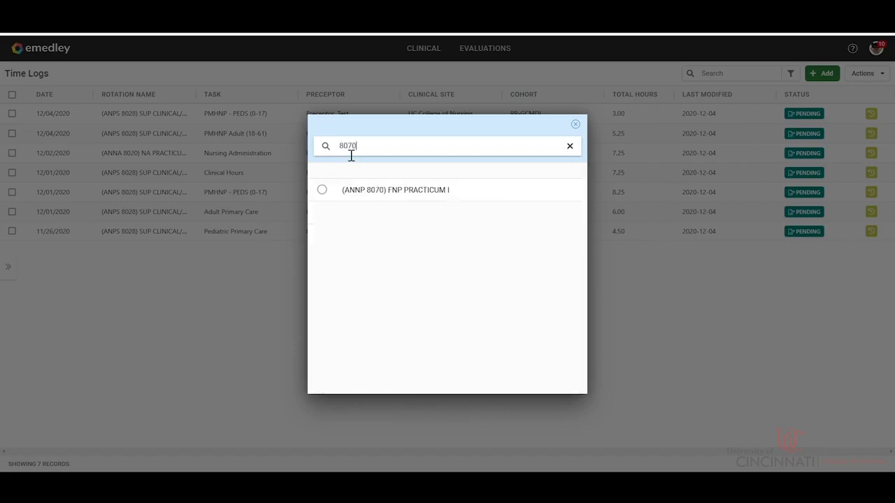
{"action": "left_click", "coordinate": [391, 191]}
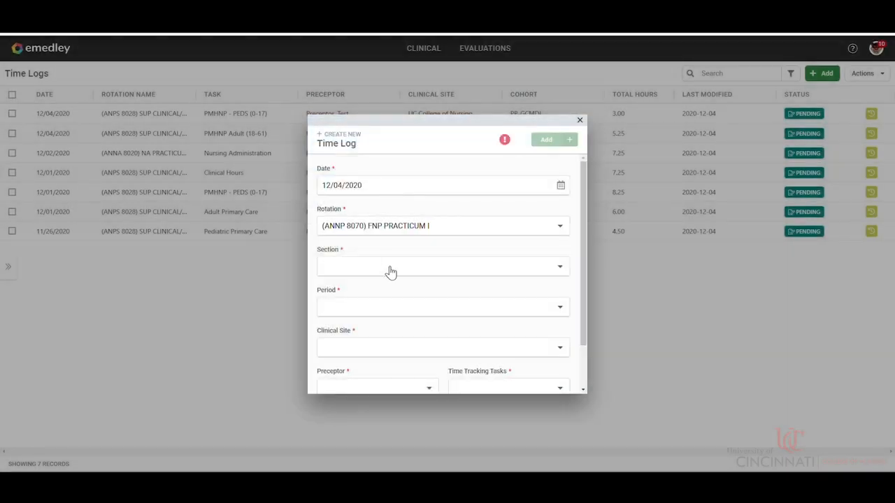
{"action": "left_click", "coordinate": [561, 186]}
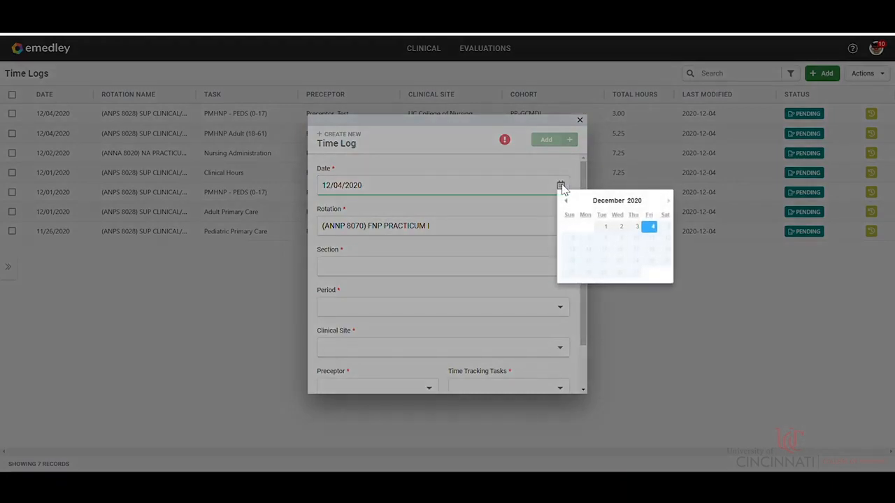
{"action": "left_click", "coordinate": [593, 228]}
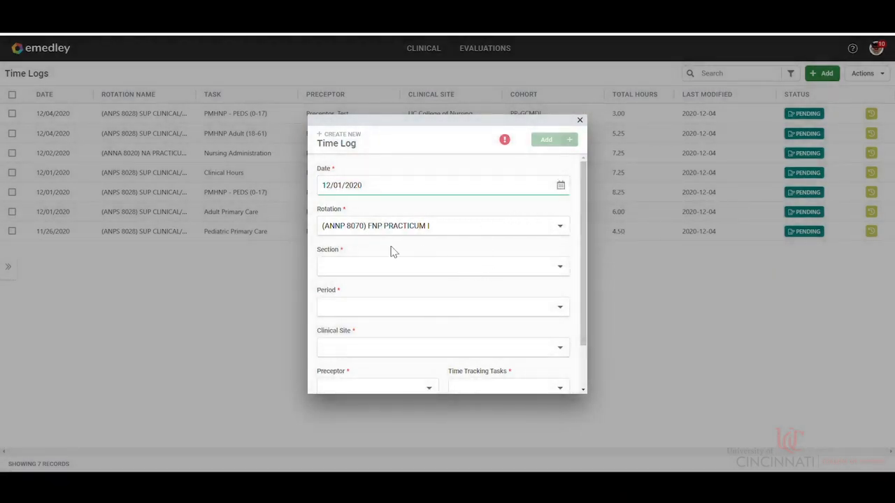
Step: Choose section ANPS 8028 SUP CLINICAL/LIFE I and period 21SS.1 Spring Semester 2020-21 Full Session (2211.1) for this second log
{"action": "left_click", "coordinate": [378, 271]}
{"action": "left_click", "coordinate": [379, 198]}
{"action": "left_click", "coordinate": [375, 308]}
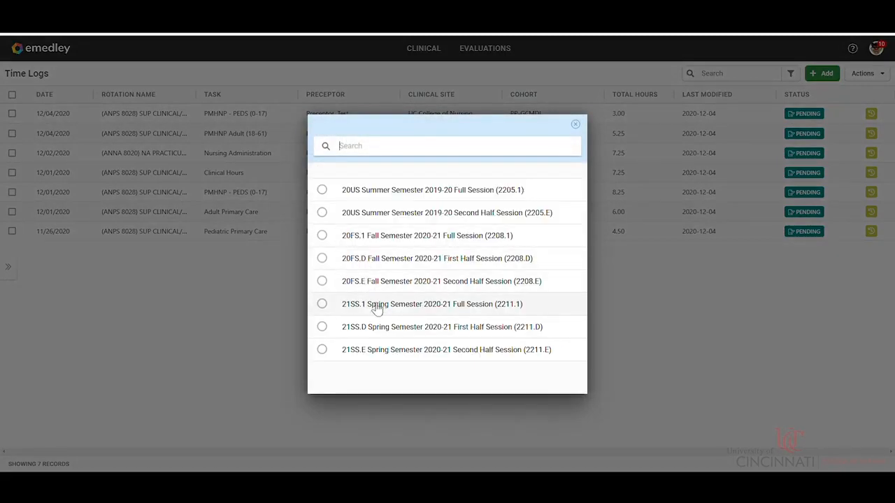
{"action": "left_click", "coordinate": [376, 309]}
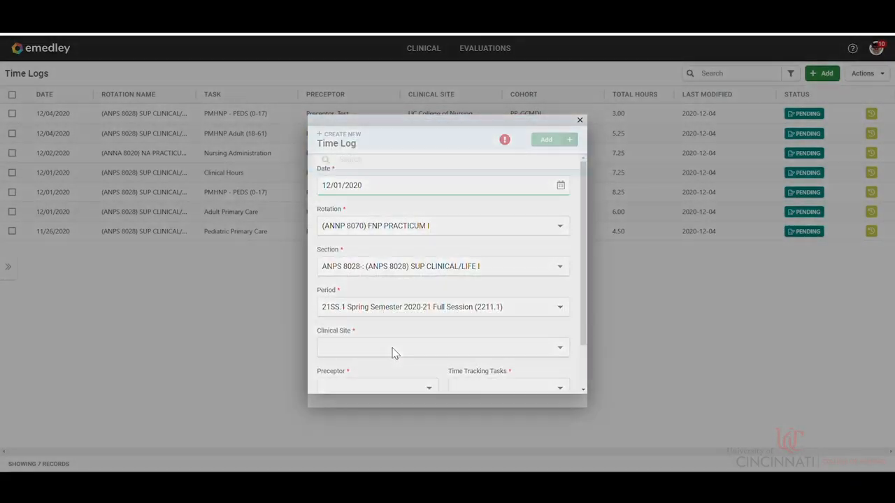
Step: Set the clinical site to UC College of Nursing and select the test preceptor
{"action": "left_click", "coordinate": [393, 353]}
{"action": "left_click", "coordinate": [360, 198]}
{"action": "left_click", "coordinate": [390, 389]}
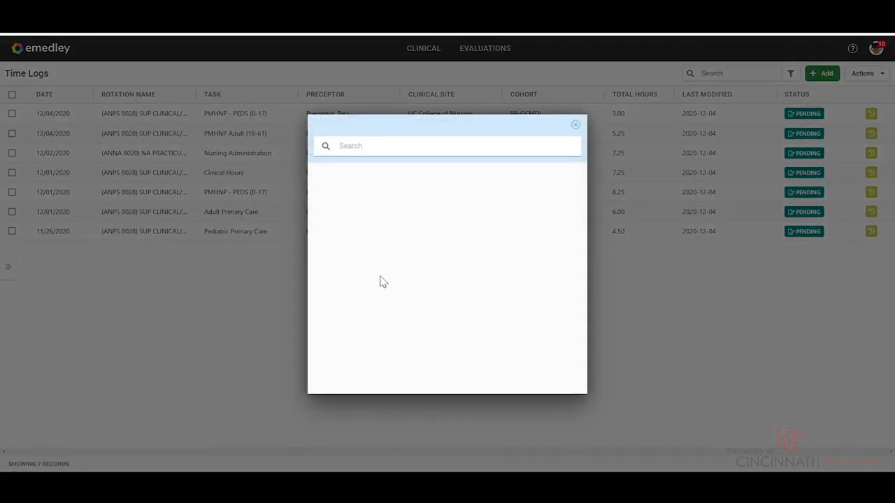
{"action": "left_click", "coordinate": [360, 203]}
Step: Choose Womens Health as the time tracking task for the log
{"action": "scroll", "coordinate": [426, 344], "scroll_direction": "down", "scroll_amount": 2}
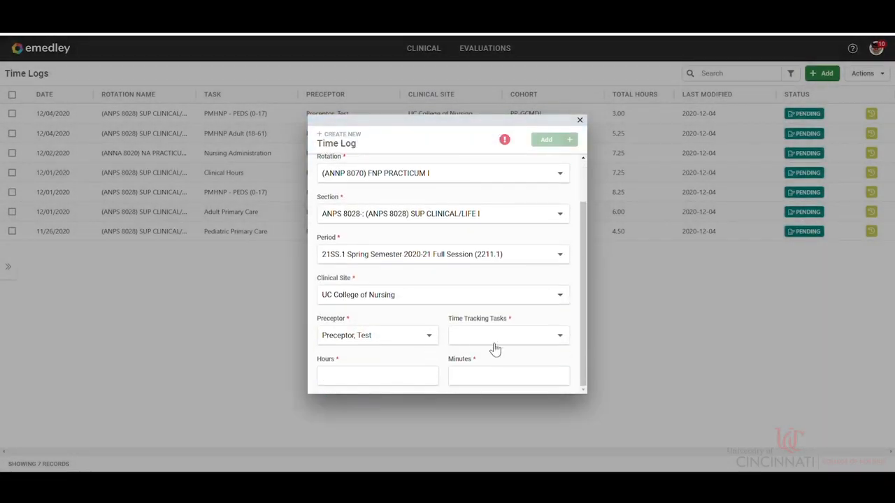
{"action": "left_click", "coordinate": [492, 340]}
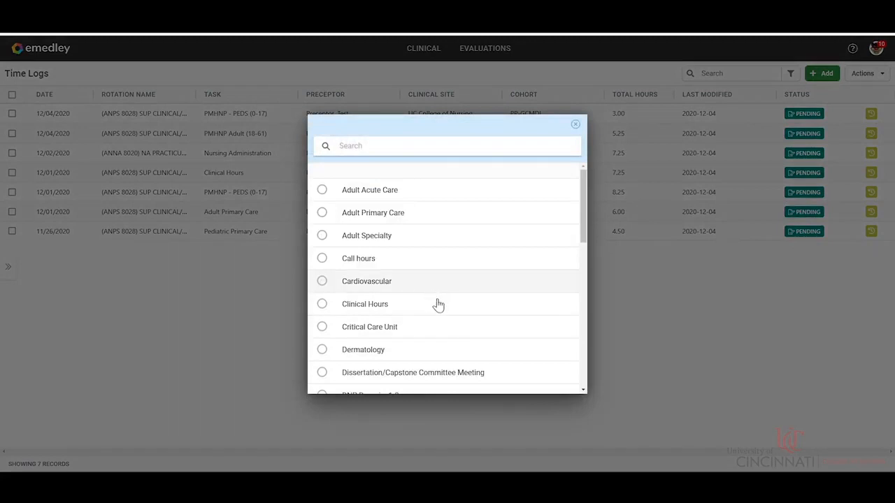
{"action": "scroll", "coordinate": [443, 336], "scroll_direction": "down", "scroll_amount": 8}
{"action": "left_click", "coordinate": [376, 379]}
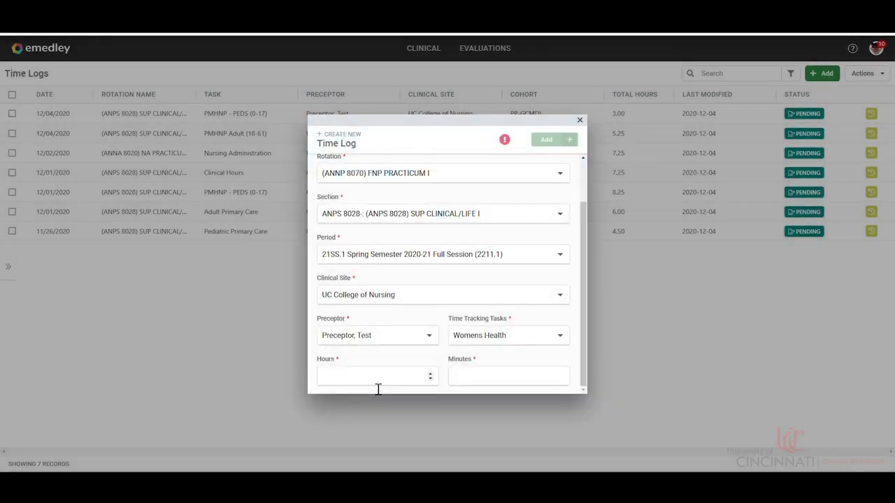
Step: Enter 2 hours and 0 minutes as the time worked and add the Womens Health time log
{"action": "left_click", "coordinate": [378, 382]}
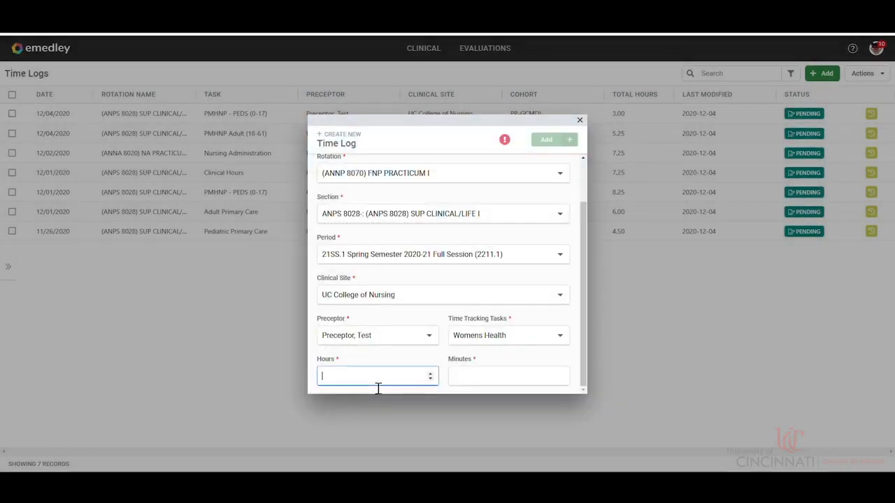
{"action": "left_click", "coordinate": [456, 380]}
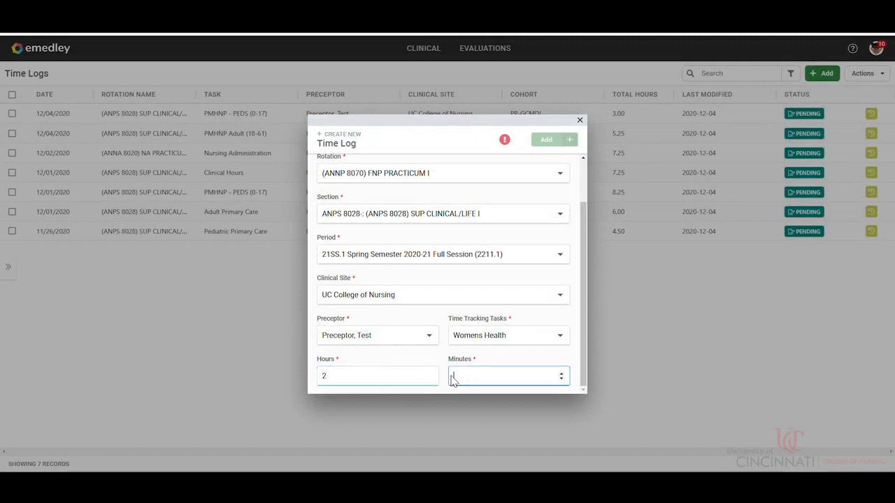
{"action": "type", "text": "0"}
{"action": "left_click", "coordinate": [544, 143]}
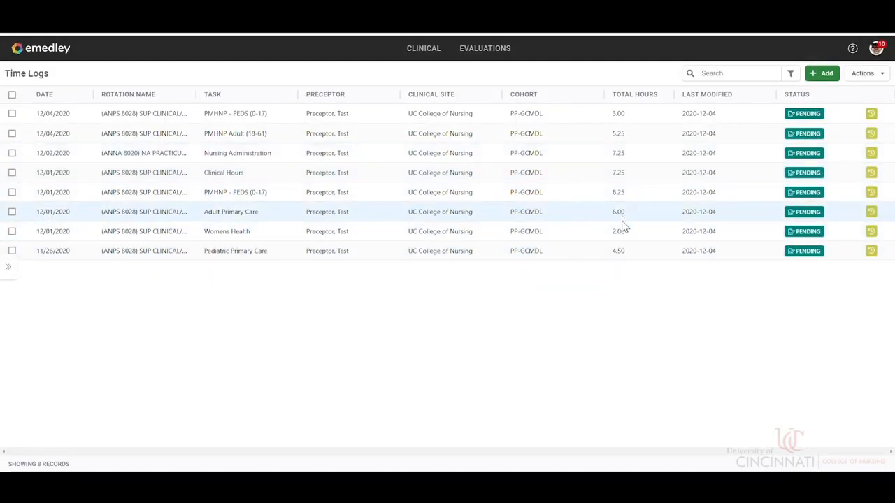
Step: Edit the 12/01/2020 Womens Health time log, setting its minutes to 10, and save the change
{"action": "left_click", "coordinate": [585, 218]}
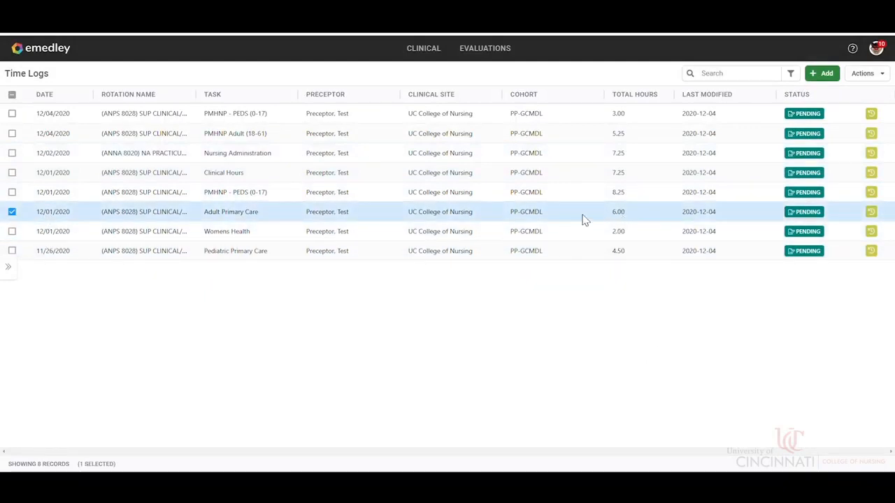
{"action": "left_click", "coordinate": [231, 235]}
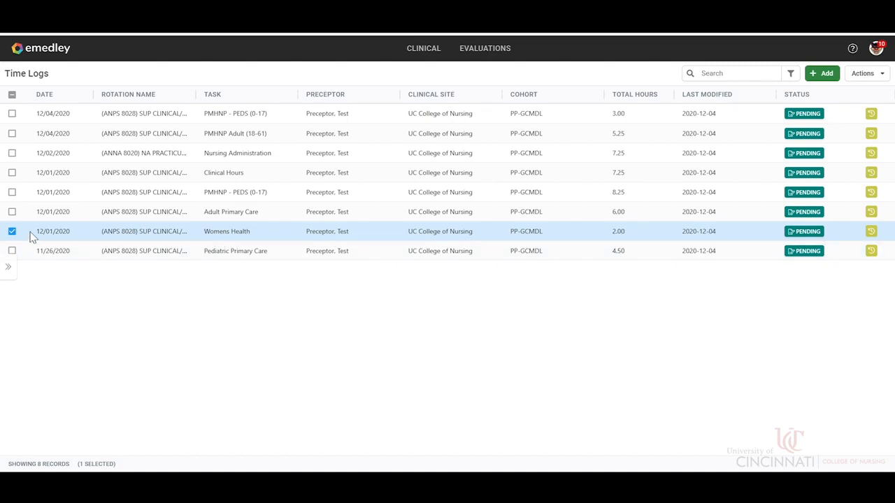
{"action": "left_click", "coordinate": [865, 74]}
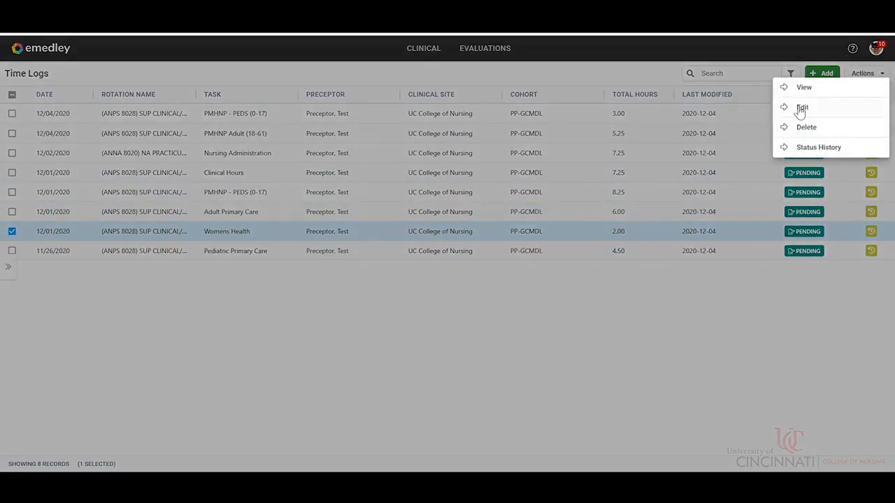
{"action": "left_click", "coordinate": [801, 108]}
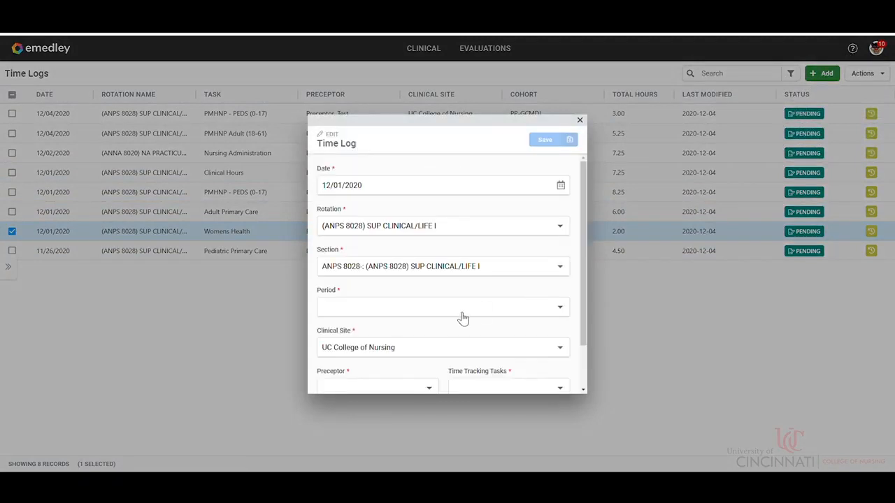
{"action": "scroll", "coordinate": [467, 336], "scroll_direction": "down", "scroll_amount": 1}
{"action": "left_click", "coordinate": [466, 381]}
{"action": "key", "text": "BackSpace"}
{"action": "type", "text": "10"}
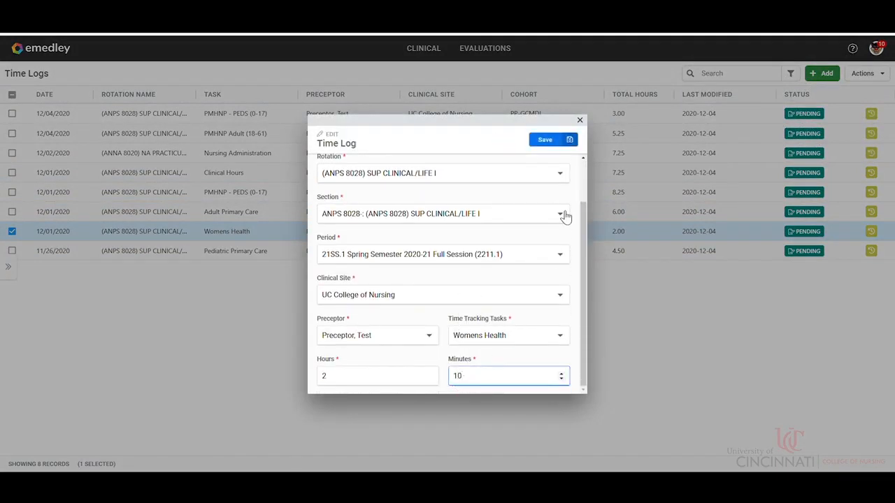
{"action": "left_click", "coordinate": [545, 139]}
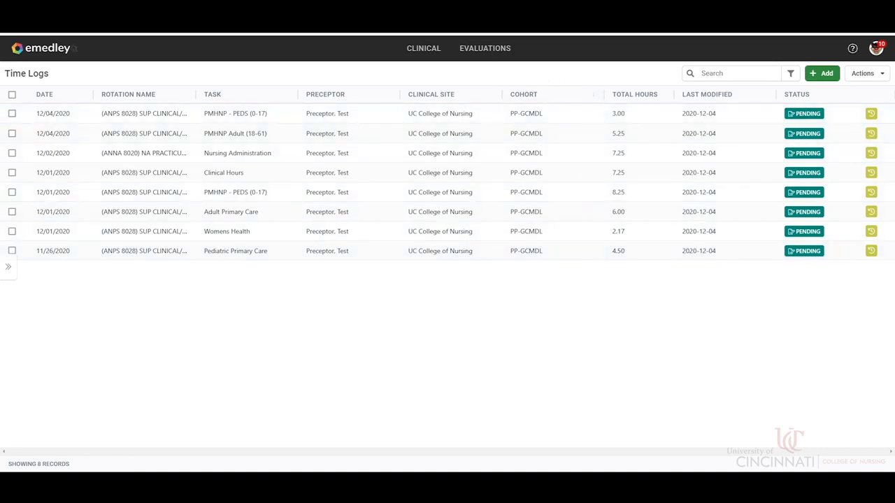
Step: Return to the emedley welcome page
{"action": "left_click", "coordinate": [53, 51]}
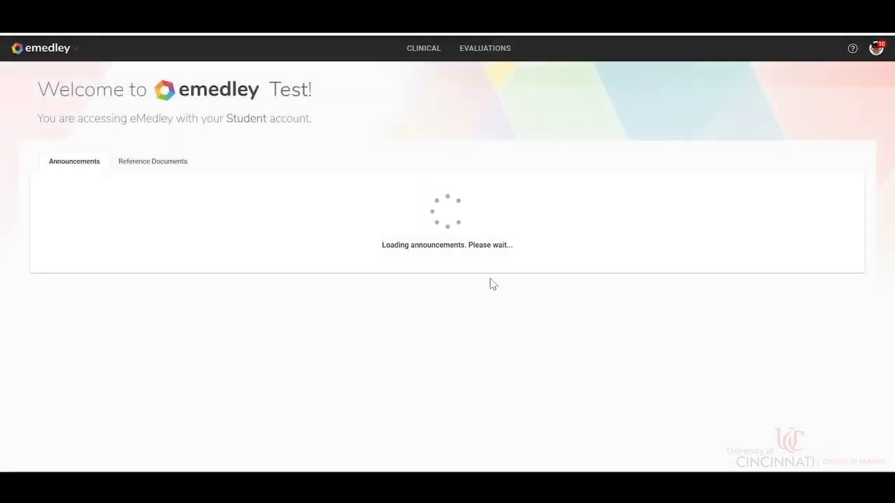